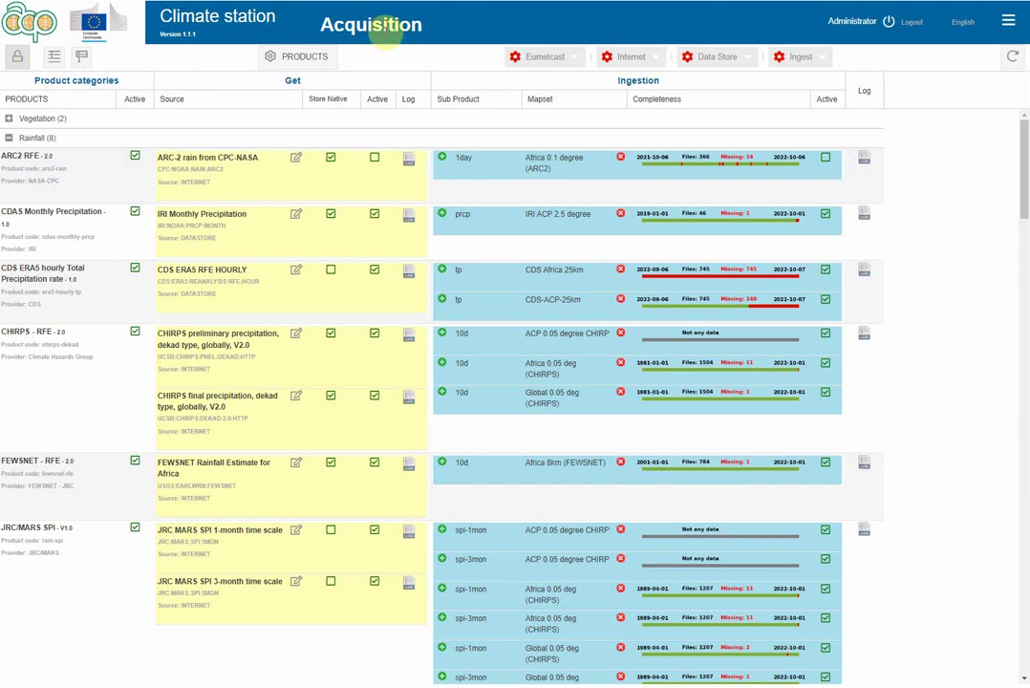
Under Rainfall_forecast in PRODUCTS, activate ECCC S3 monthly Total Precipitation rate and deactivate ECMWF S5 subdaily
{"action": "left_click", "coordinate": [297, 57]}
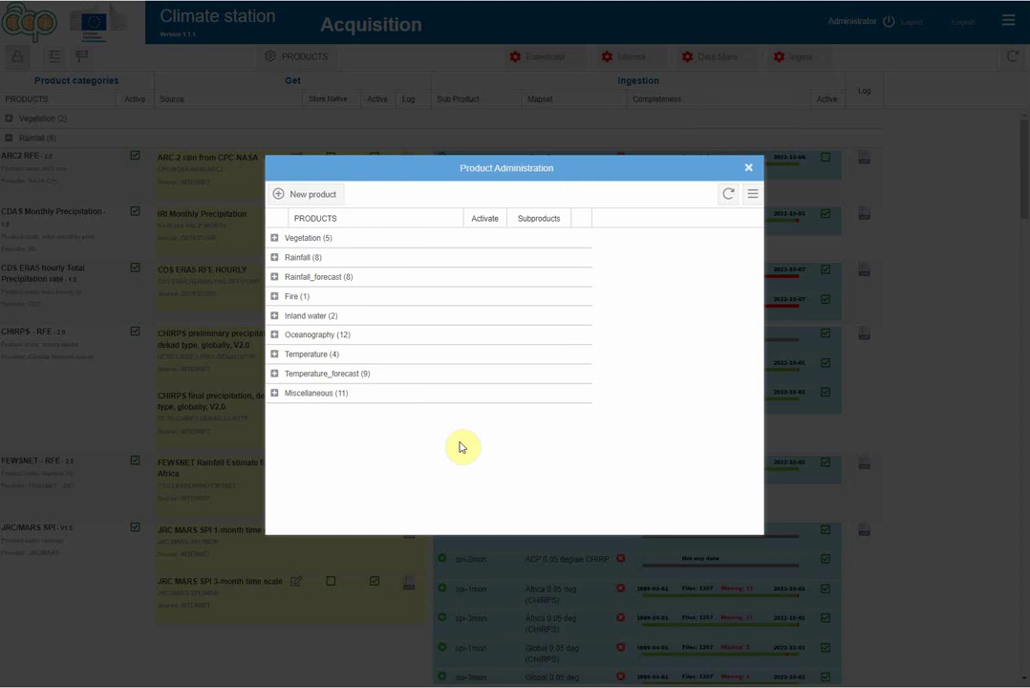
{"action": "left_click", "coordinate": [318, 258]}
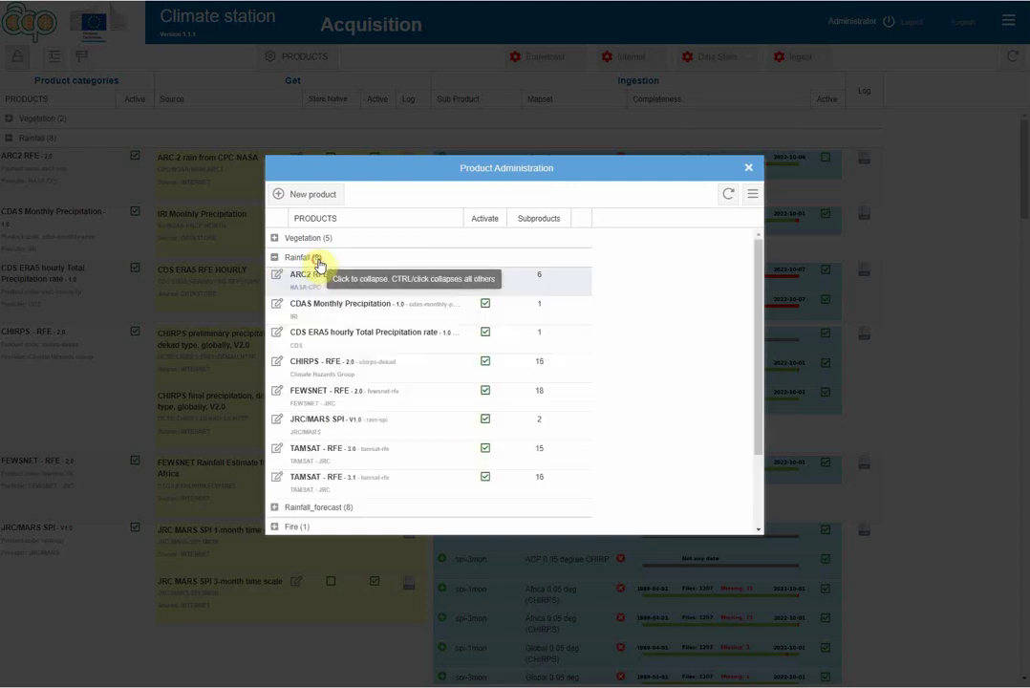
{"action": "left_click", "coordinate": [320, 257]}
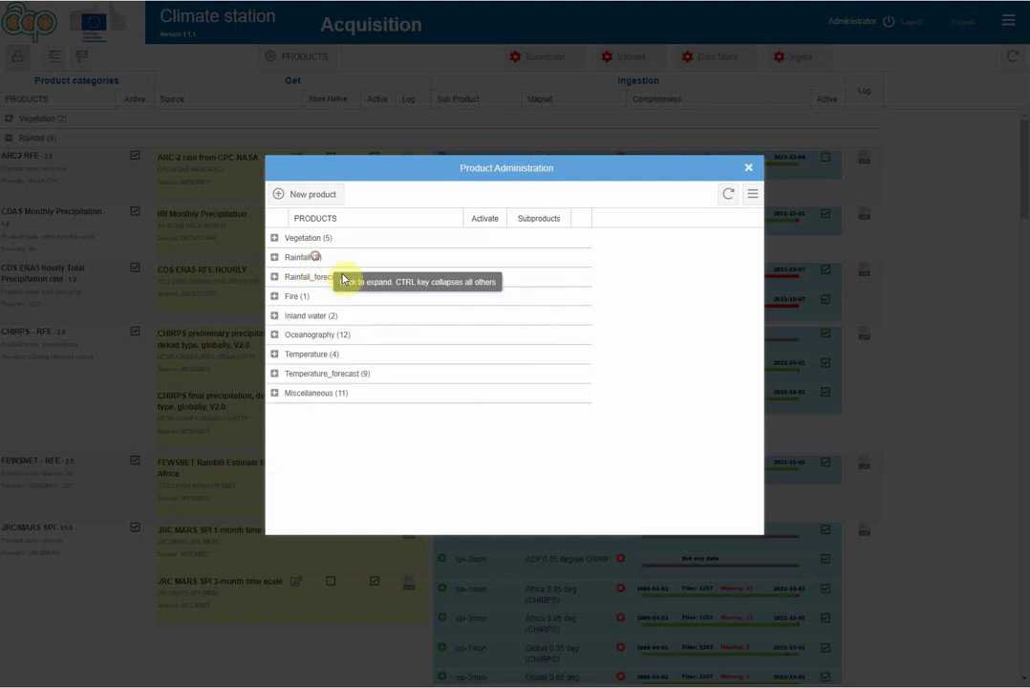
{"action": "left_click", "coordinate": [320, 277]}
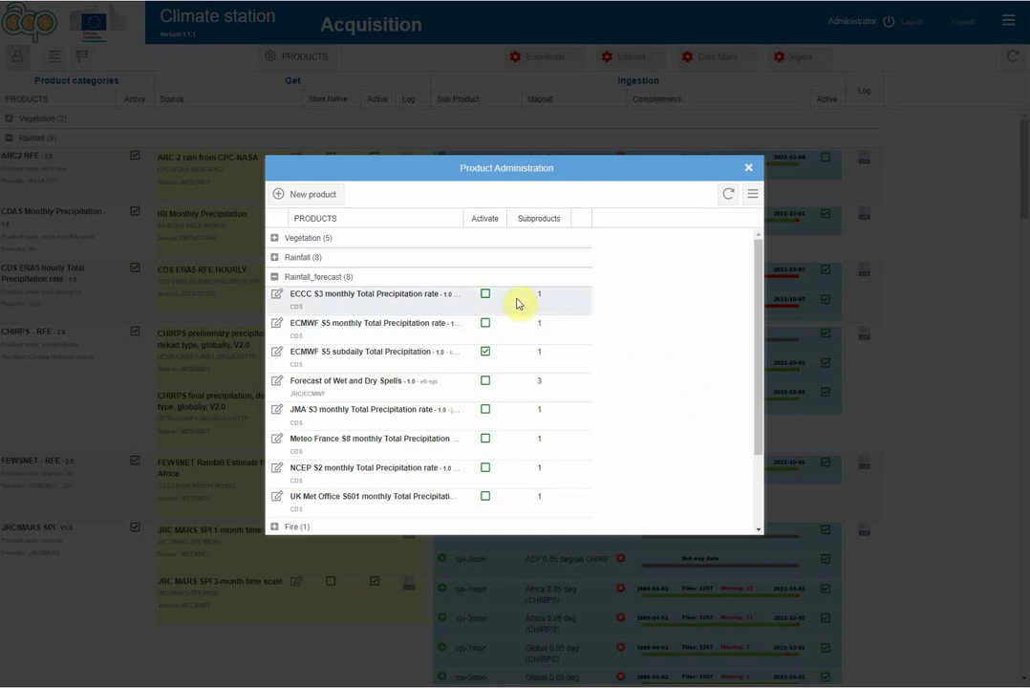
{"action": "left_click", "coordinate": [486, 295]}
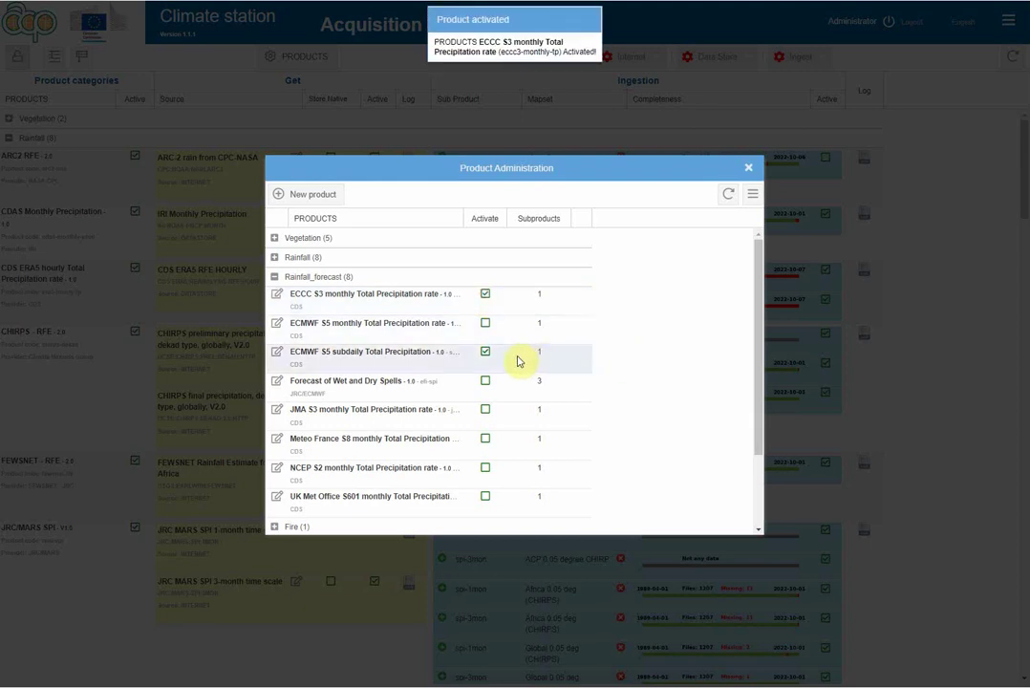
{"action": "left_click", "coordinate": [485, 352]}
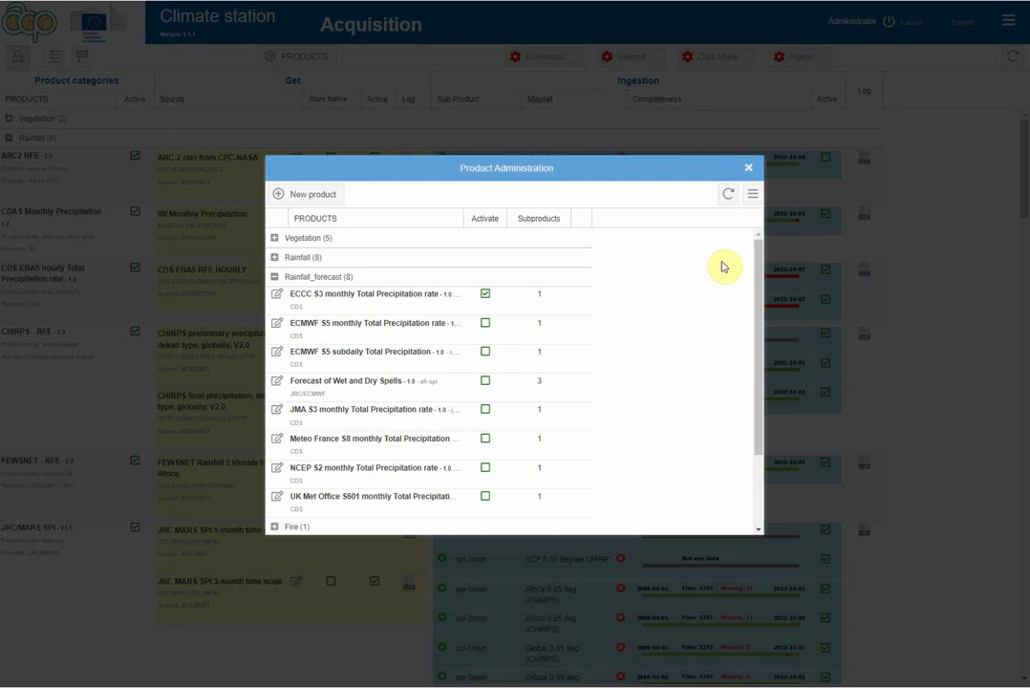
Close Product Administration, find the ECCC S3 tp row, and dismiss Assign Mapset without a mapset
{"action": "left_click", "coordinate": [748, 168]}
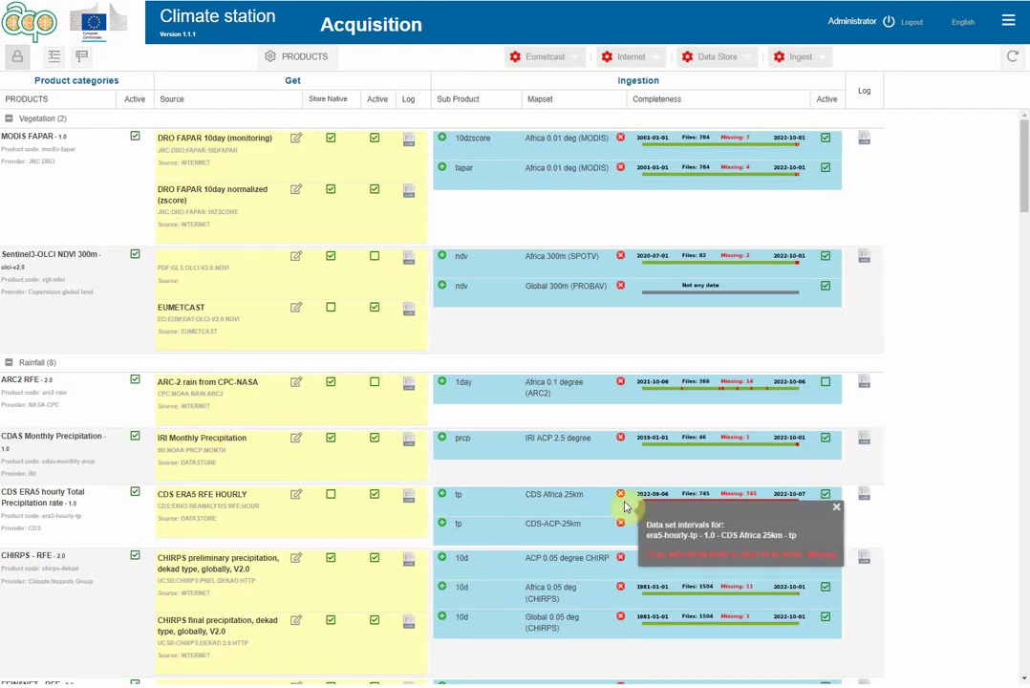
{"action": "scroll", "coordinate": [934, 517], "scroll_direction": "down", "scroll_amount": 1}
{"action": "scroll", "coordinate": [934, 517], "scroll_direction": "down", "scroll_amount": 3}
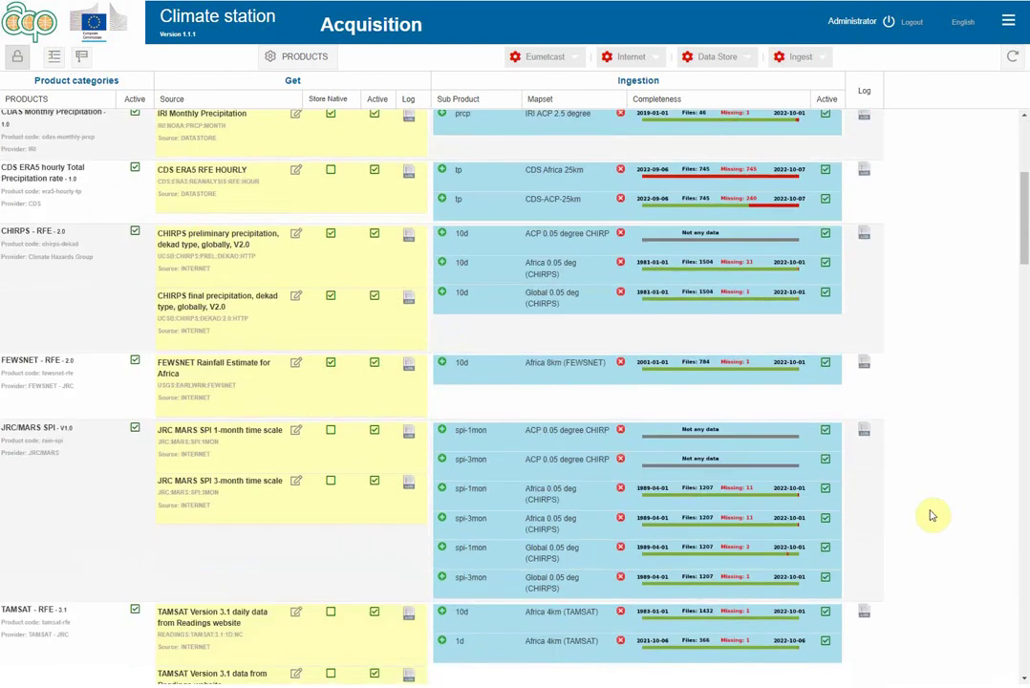
{"action": "scroll", "coordinate": [934, 516], "scroll_direction": "down", "scroll_amount": 3}
{"action": "scroll", "coordinate": [932, 516], "scroll_direction": "down", "scroll_amount": 2}
{"action": "scroll", "coordinate": [931, 515], "scroll_direction": "down", "scroll_amount": 1}
{"action": "scroll", "coordinate": [933, 513], "scroll_direction": "up", "scroll_amount": 1}
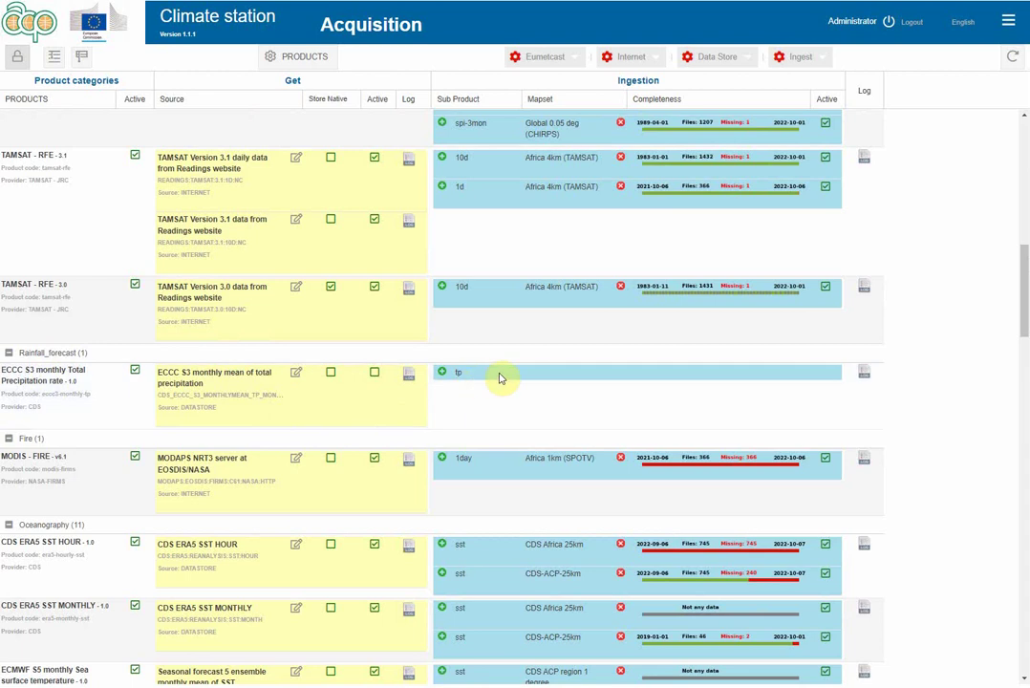
{"action": "mouse_move", "coordinate": [441, 374]}
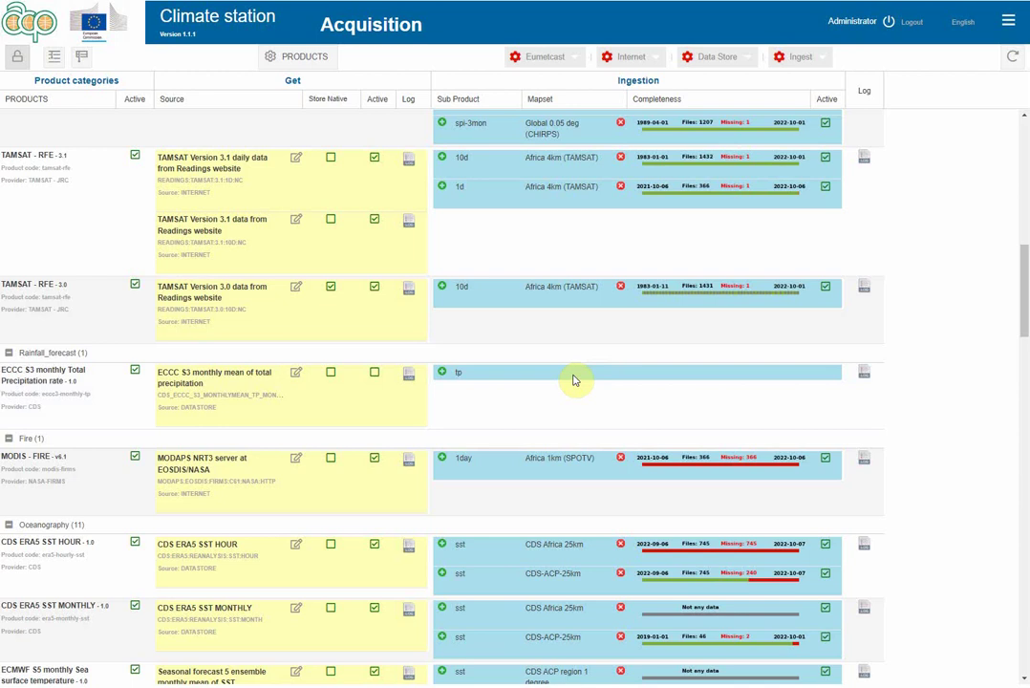
{"action": "left_click", "coordinate": [441, 374]}
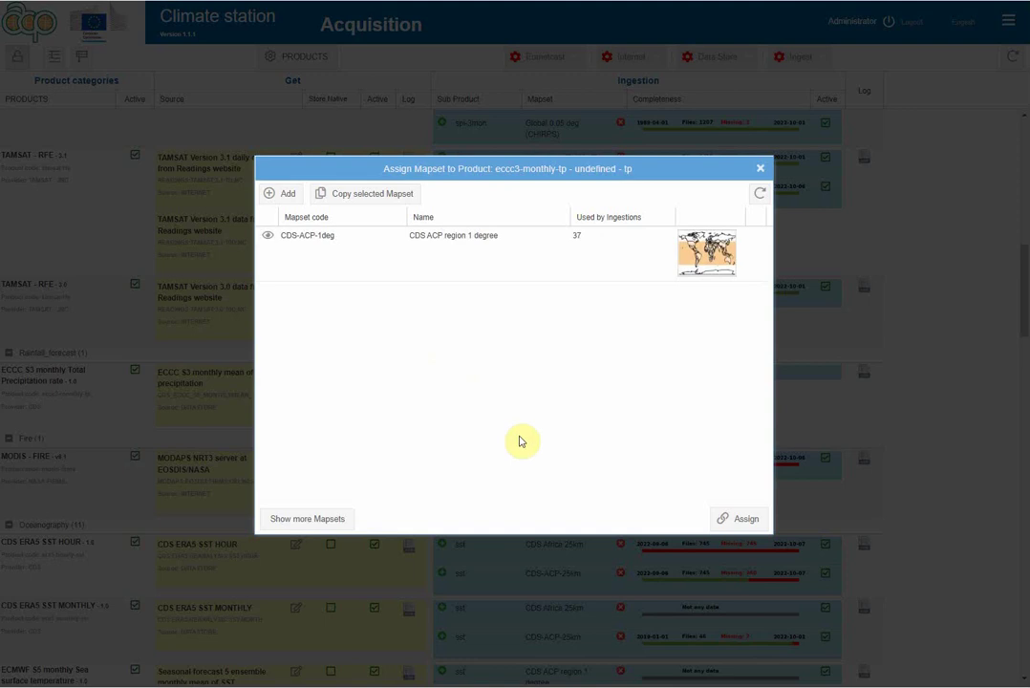
{"action": "left_click", "coordinate": [761, 170]}
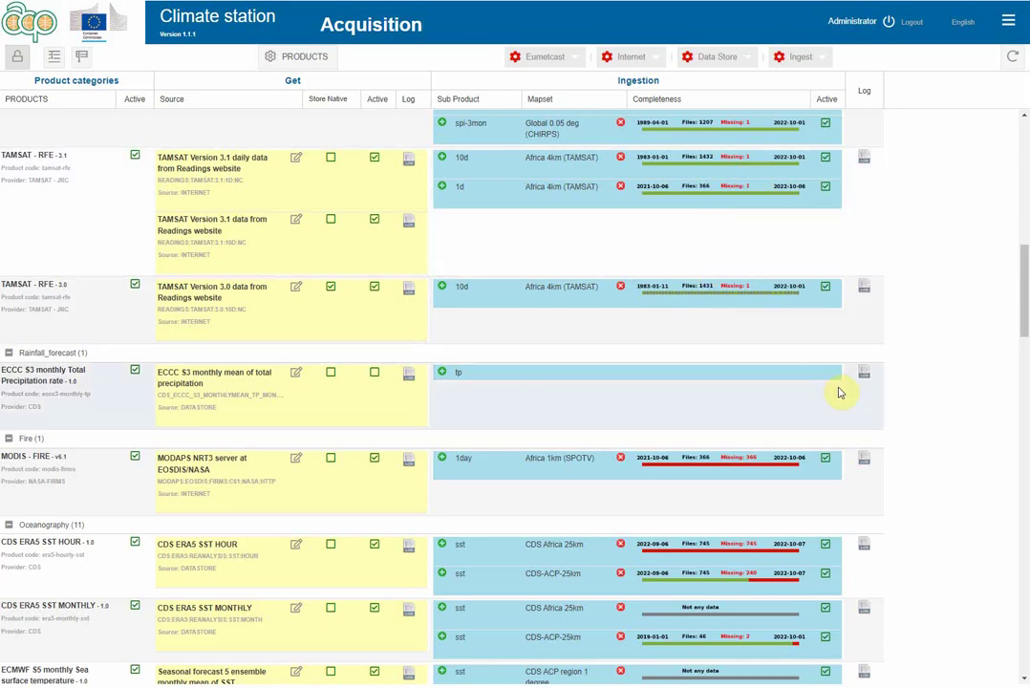
Reopen PRODUCTS and open the CHIRPS - RFE product from the Rainfall category for editing
{"action": "left_click", "coordinate": [294, 57]}
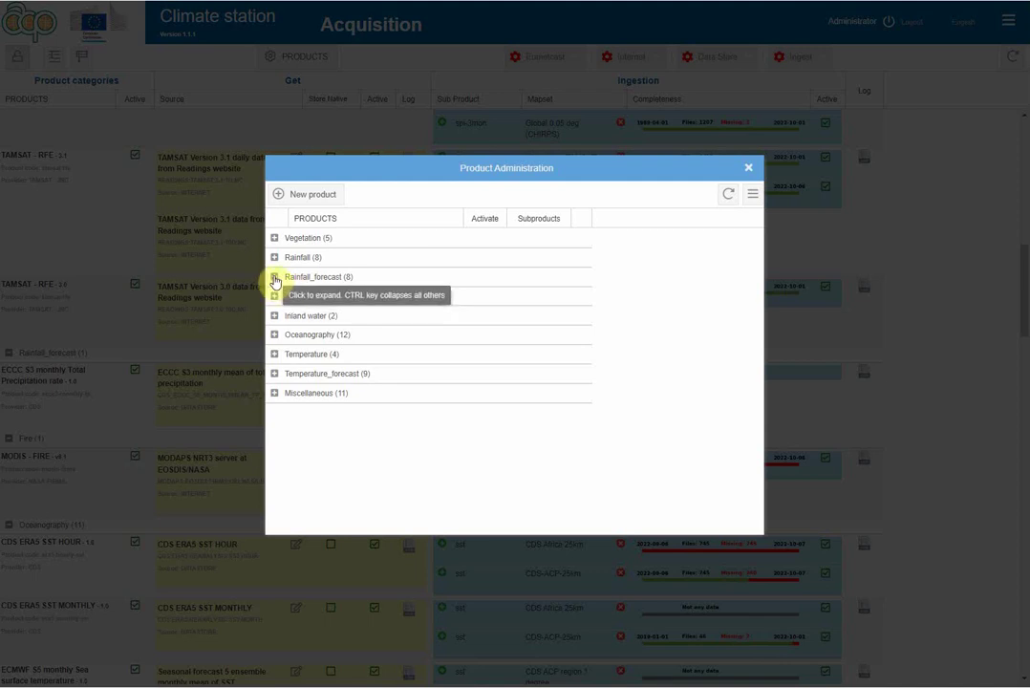
{"action": "left_click", "coordinate": [274, 258]}
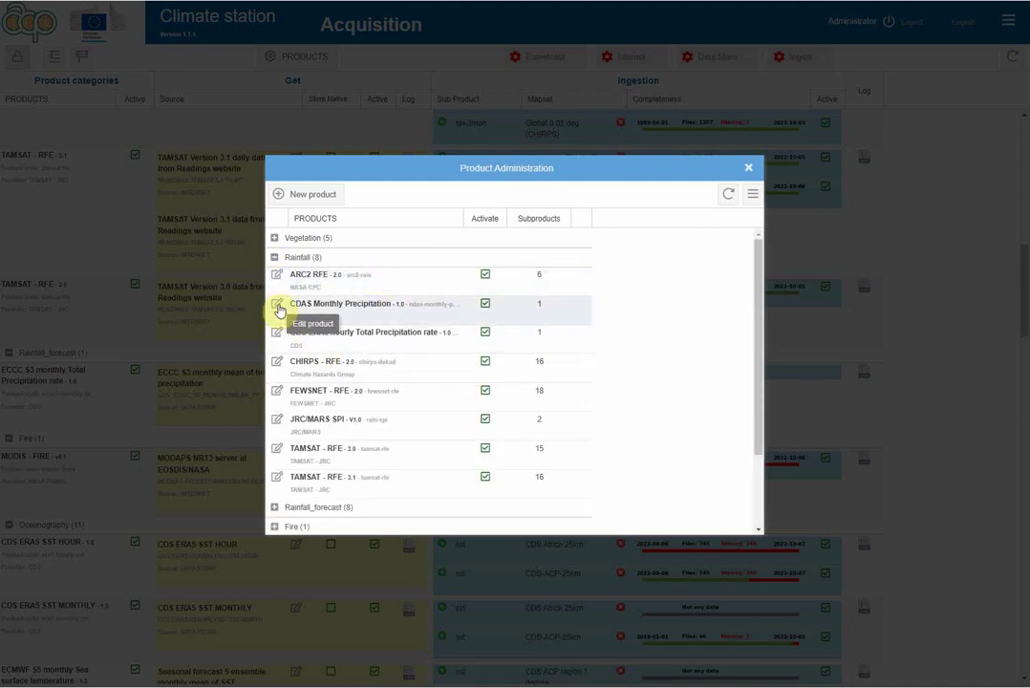
{"action": "left_click", "coordinate": [276, 362]}
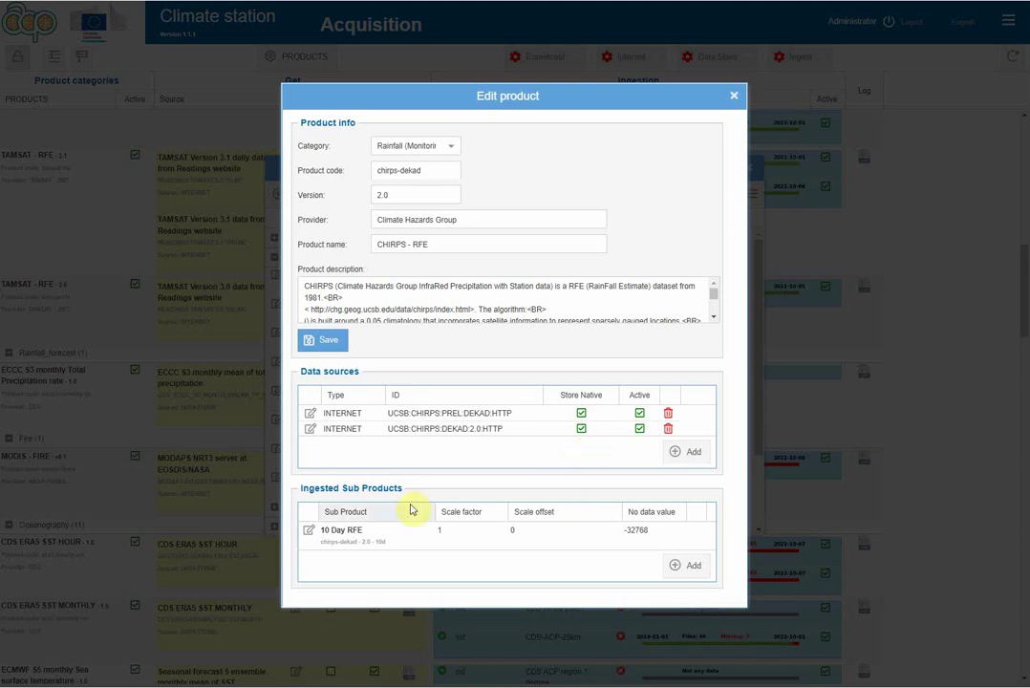
Open the 10 Day RFE sub-product editor, review its settings, and close it
{"action": "left_click", "coordinate": [308, 532]}
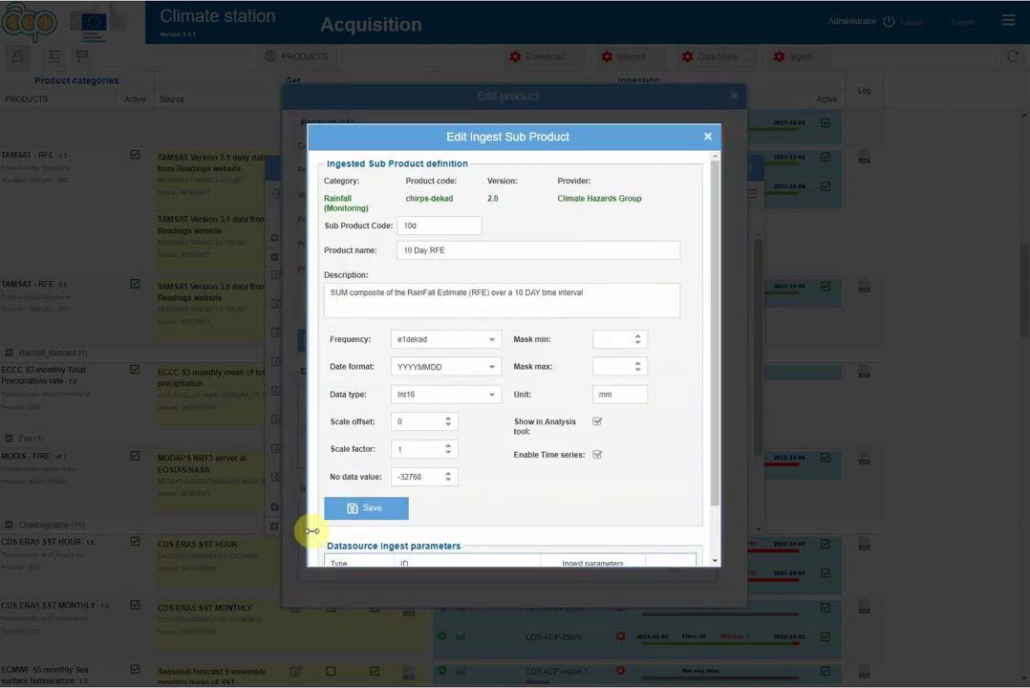
{"action": "scroll", "coordinate": [587, 495], "scroll_direction": "down", "scroll_amount": 2}
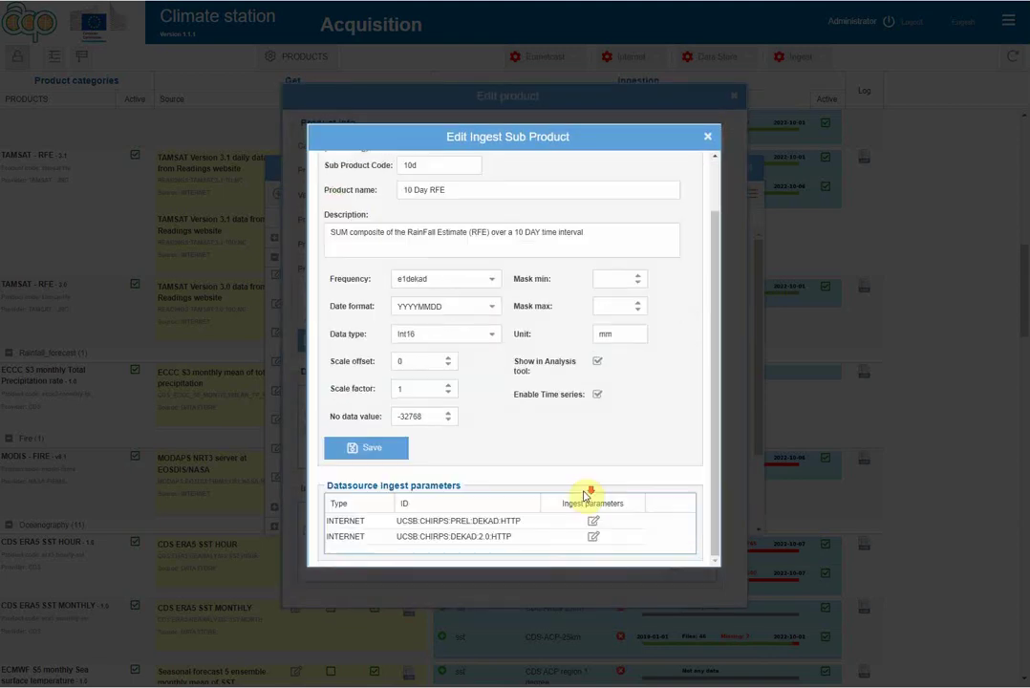
{"action": "left_click", "coordinate": [708, 132]}
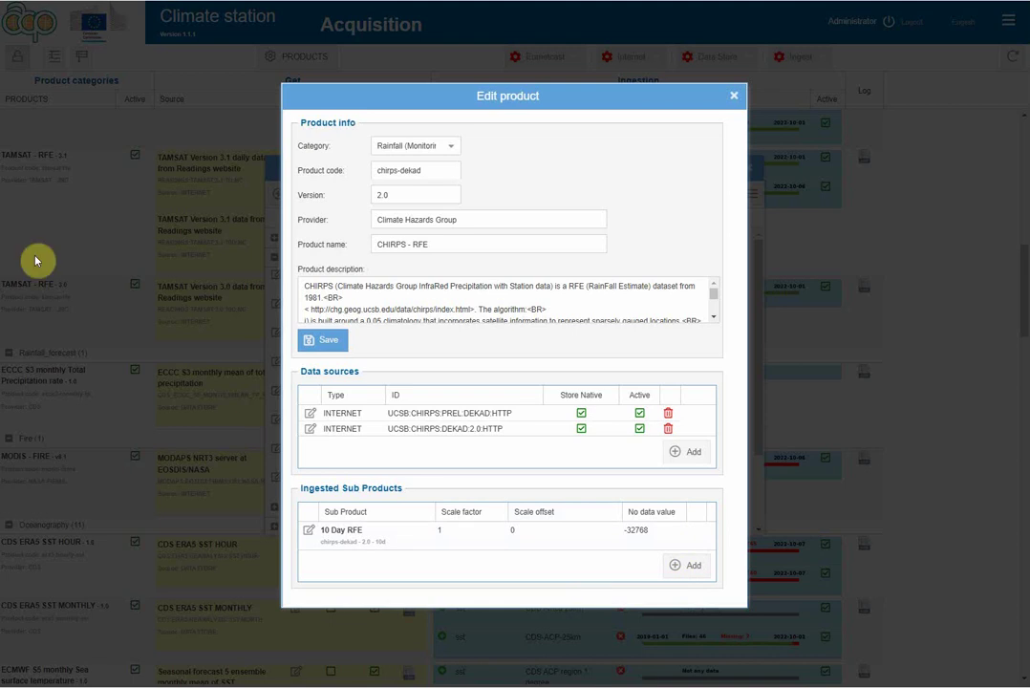
Fill in a new Vegetation product: code testcode, version 1.0, provider JRC, name TEST
{"action": "left_click", "coordinate": [734, 97]}
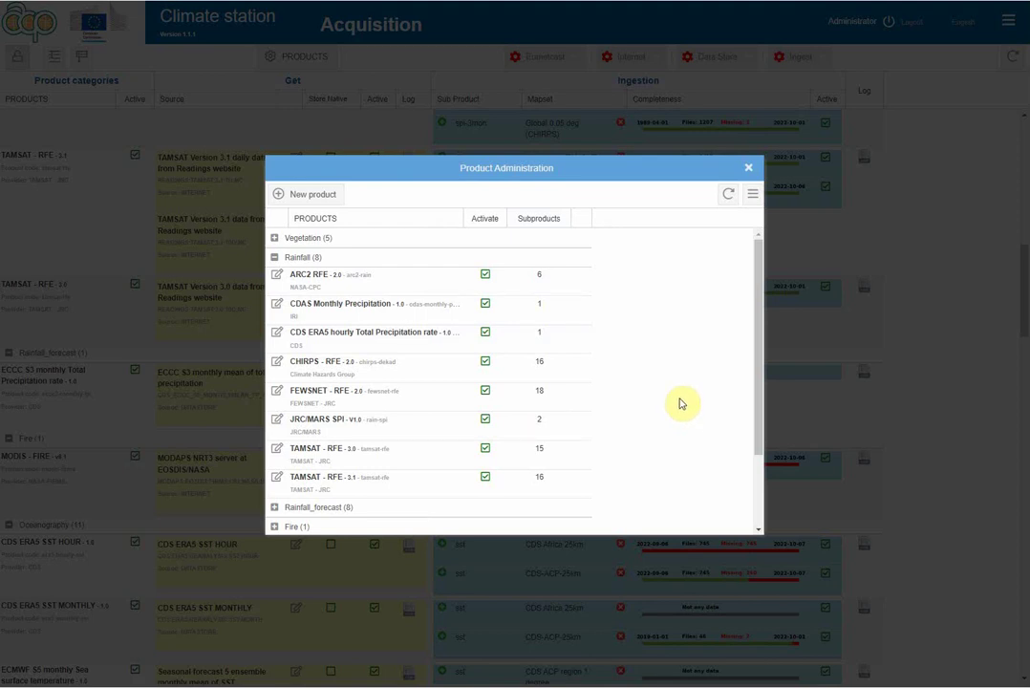
{"action": "left_click", "coordinate": [319, 203]}
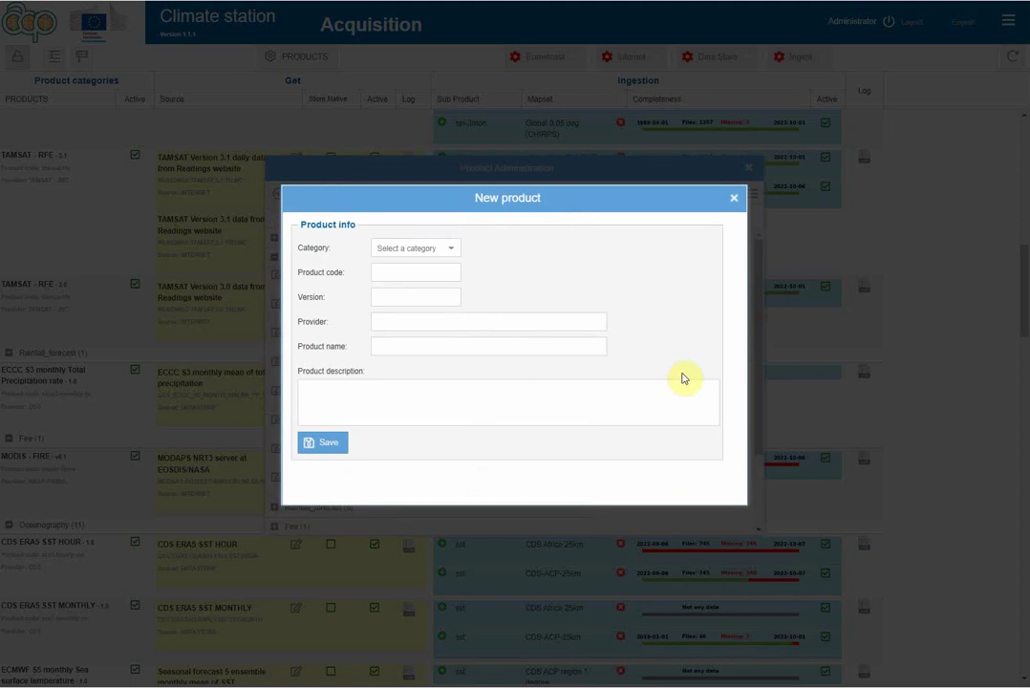
{"action": "left_click", "coordinate": [457, 249]}
{"action": "left_click", "coordinate": [412, 274]}
{"action": "type", "text": "testcode"}
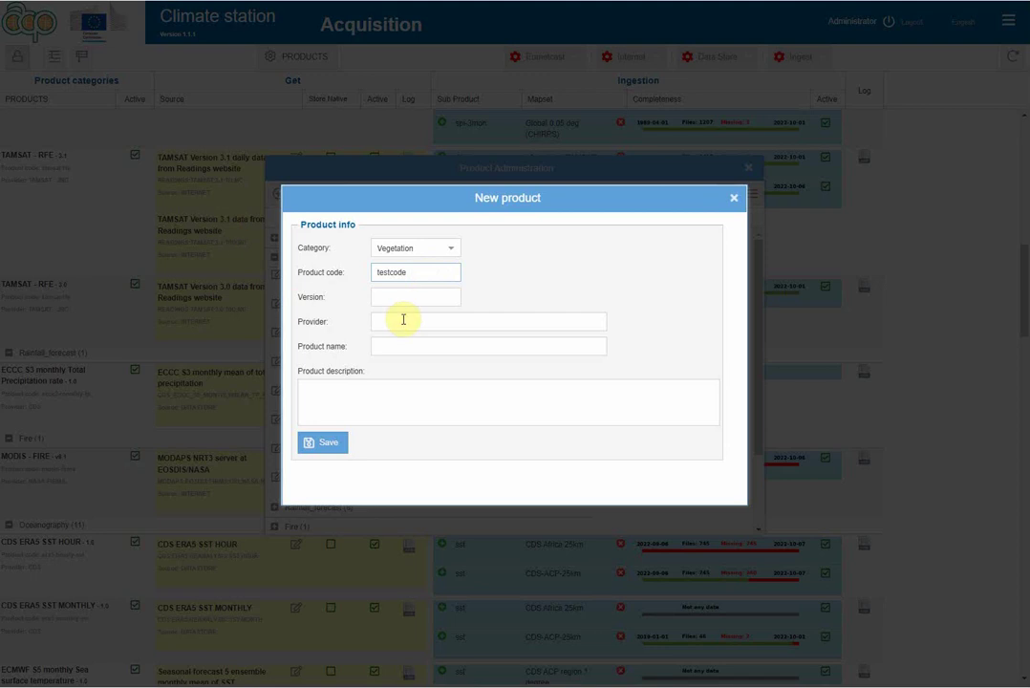
{"action": "left_click", "coordinate": [407, 297]}
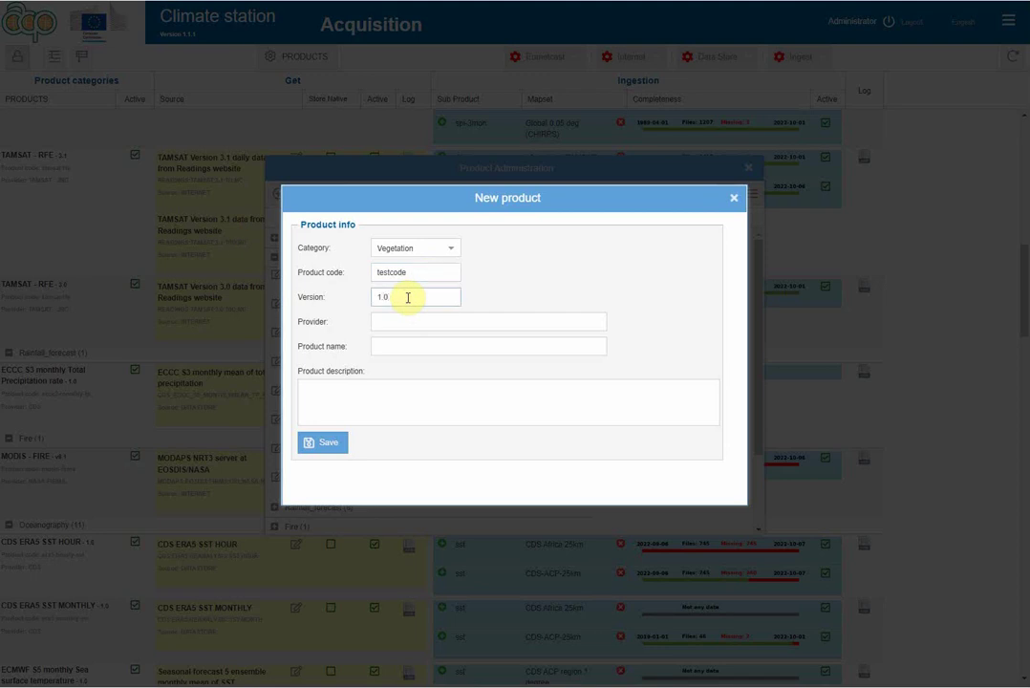
{"action": "left_click", "coordinate": [410, 322]}
{"action": "type", "text": "JRC"}
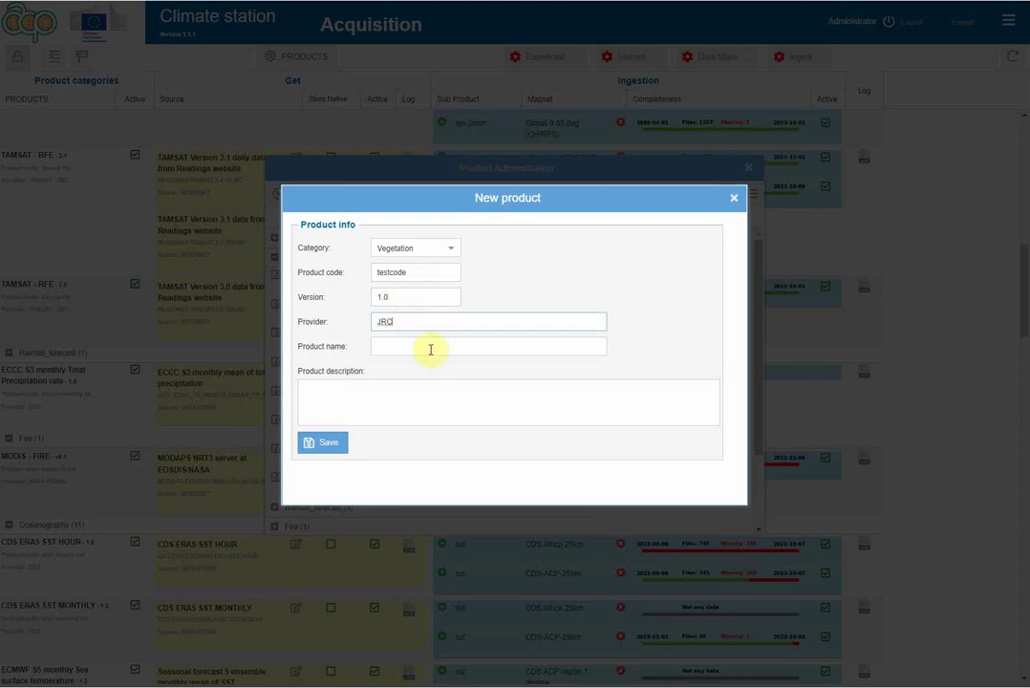
{"action": "left_click", "coordinate": [428, 348]}
{"action": "type", "text": "TEST"}
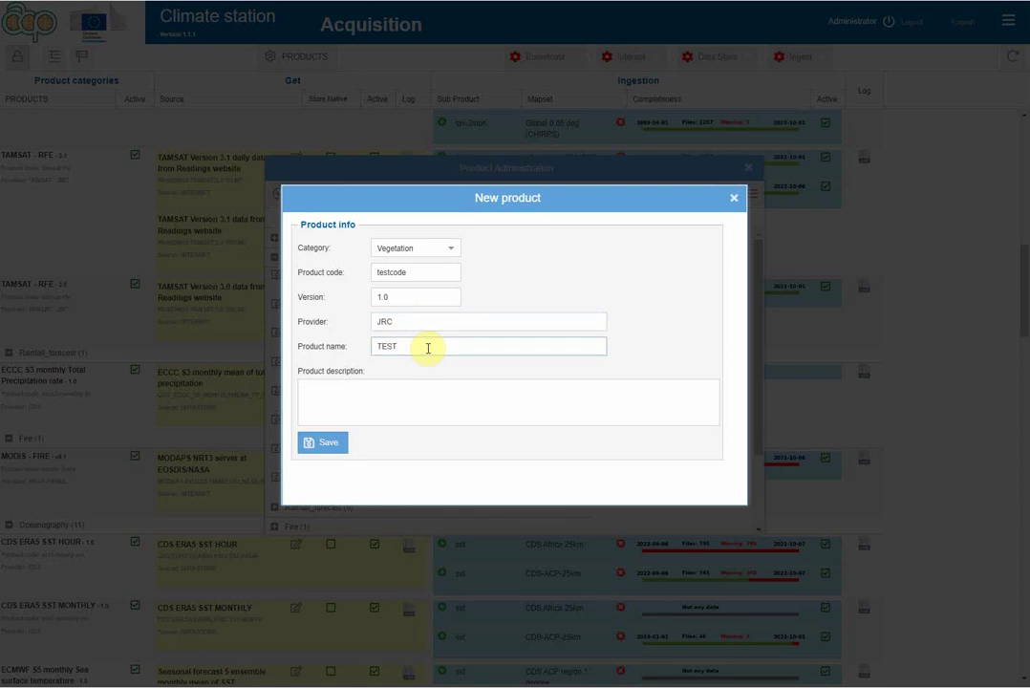
{"action": "left_click", "coordinate": [415, 411]}
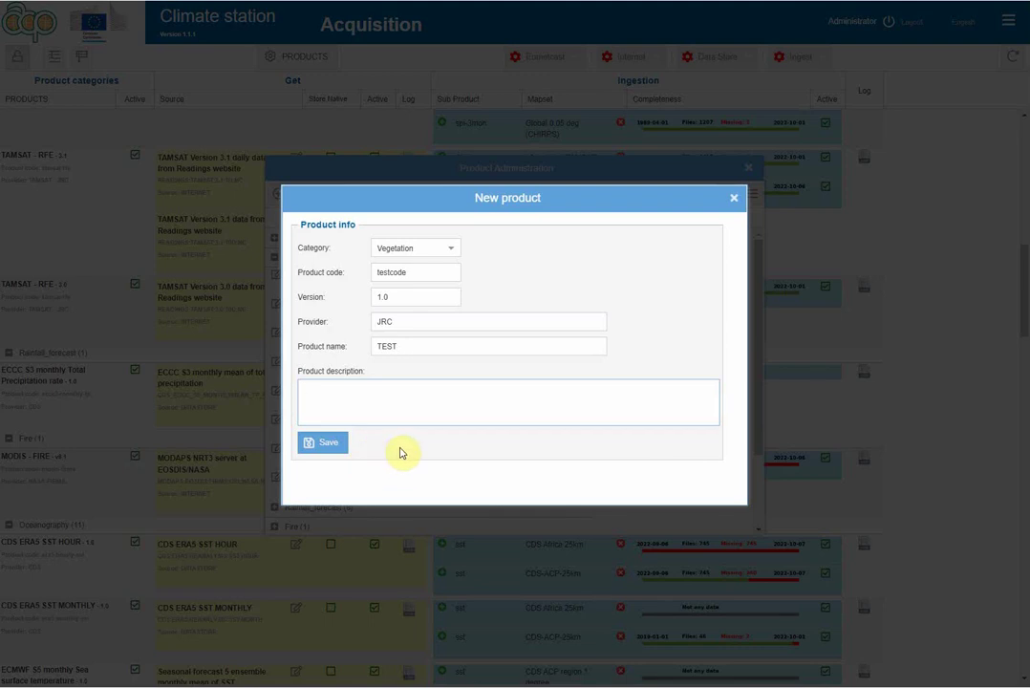
Save the TEST product, review its Edit product form, and close it
{"action": "left_click", "coordinate": [325, 444]}
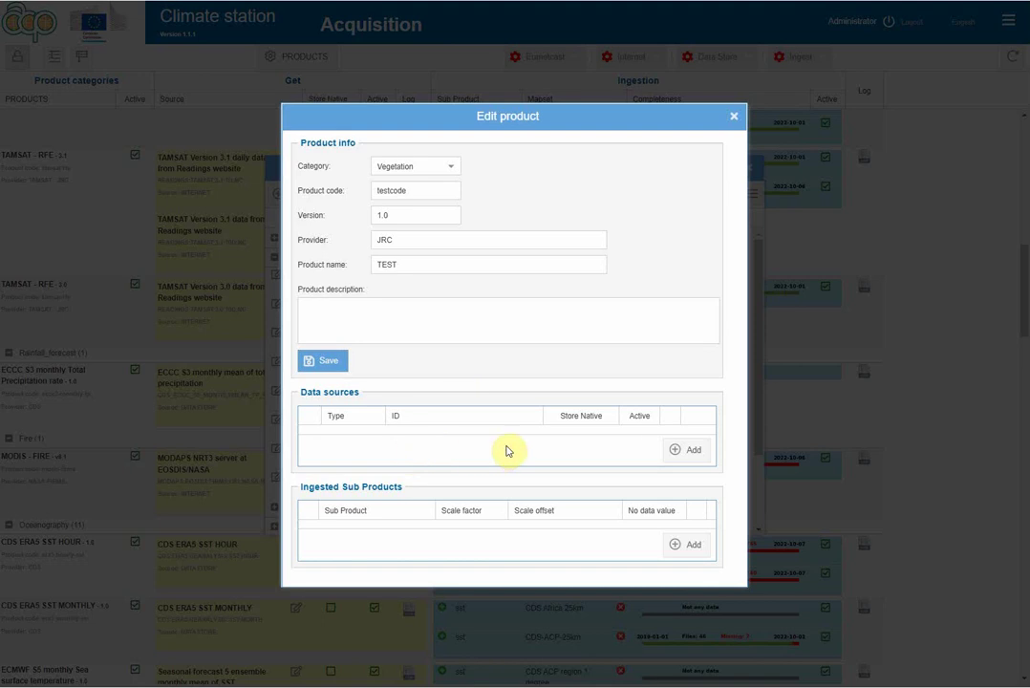
{"action": "left_click", "coordinate": [683, 457]}
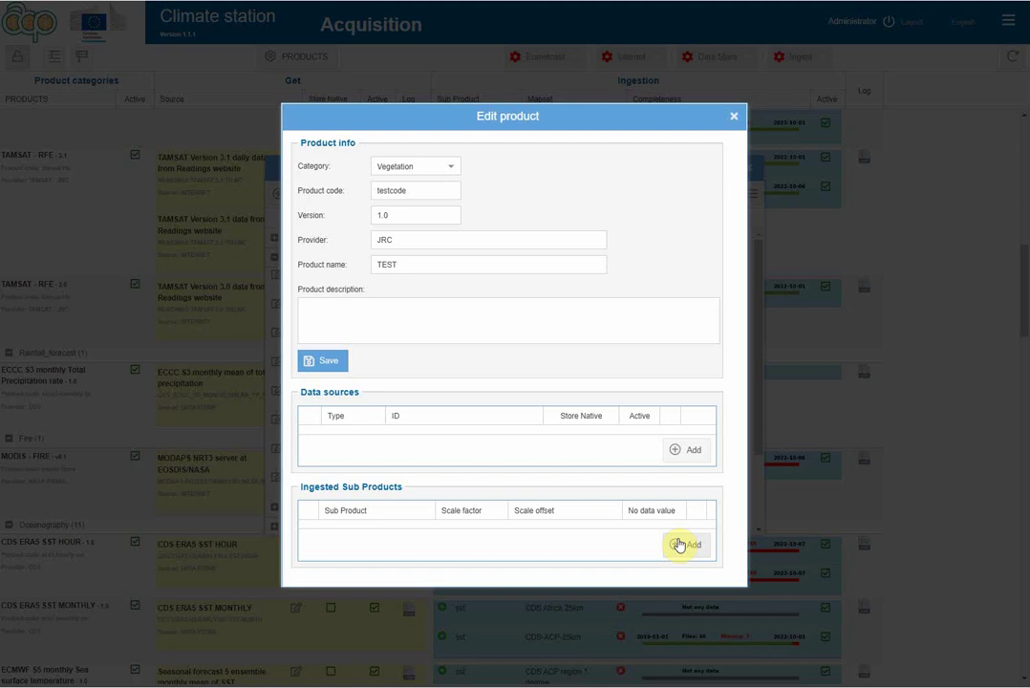
{"action": "left_click", "coordinate": [734, 116]}
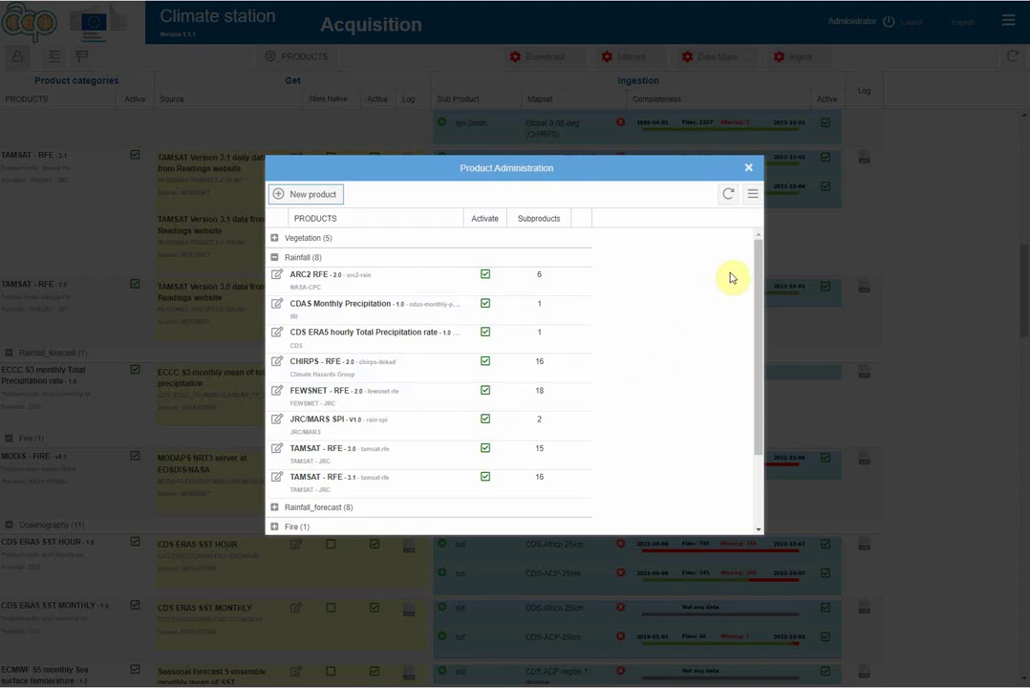
{"action": "left_click", "coordinate": [752, 195]}
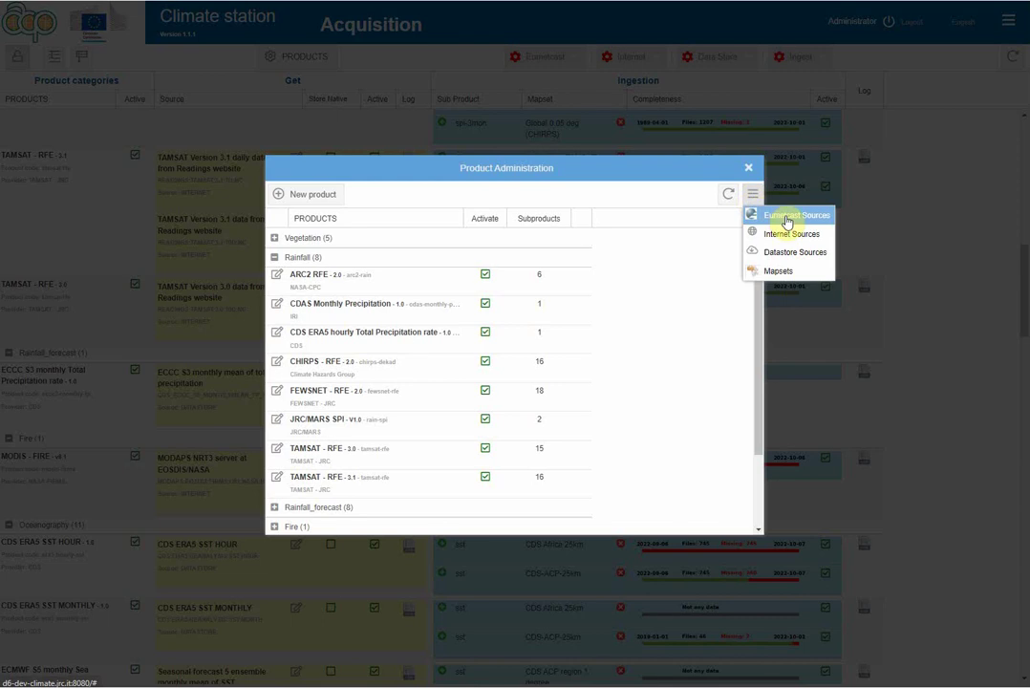
{"action": "left_click", "coordinate": [785, 216]}
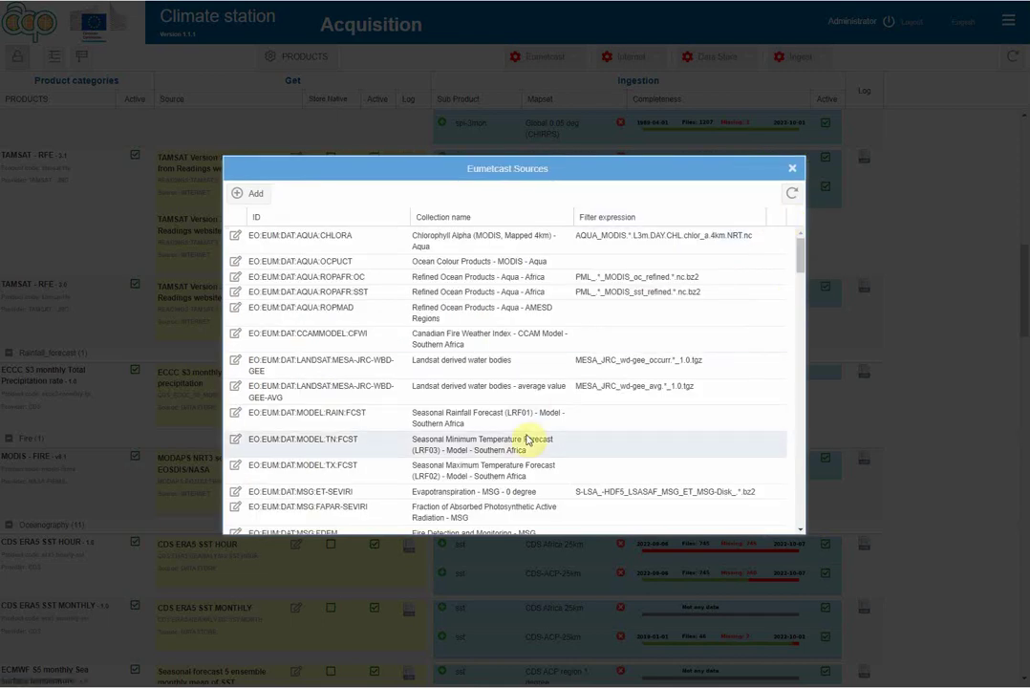
{"action": "scroll", "coordinate": [531, 384], "scroll_direction": "down", "scroll_amount": 5}
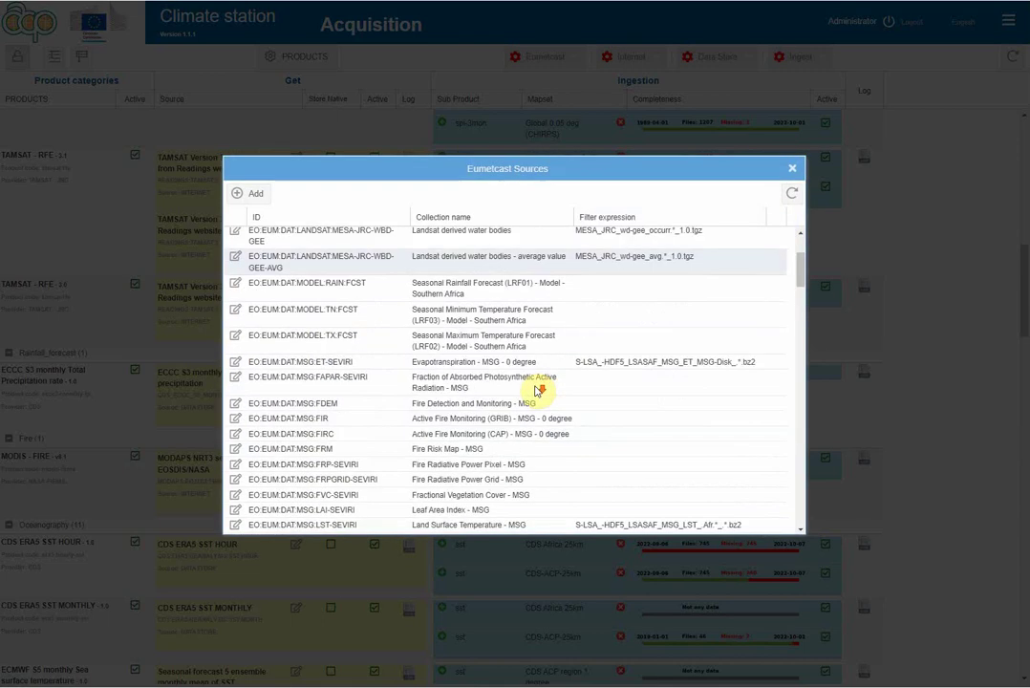
{"action": "scroll", "coordinate": [541, 387], "scroll_direction": "up", "scroll_amount": 2}
{"action": "scroll", "coordinate": [537, 389], "scroll_direction": "up", "scroll_amount": 3}
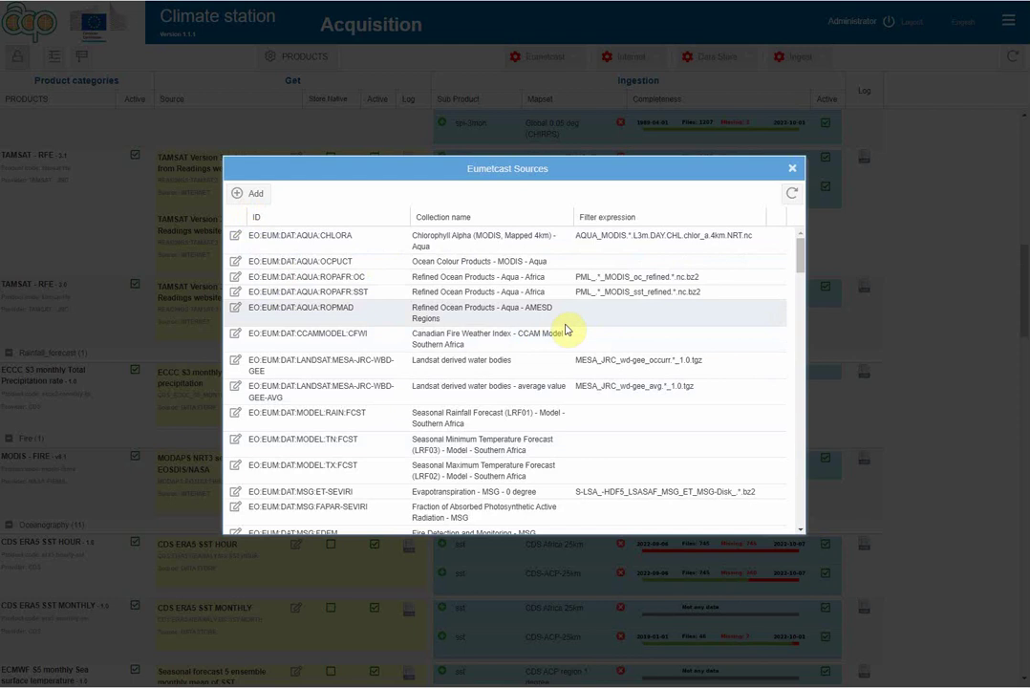
{"action": "left_click", "coordinate": [793, 172]}
{"action": "left_click", "coordinate": [752, 196]}
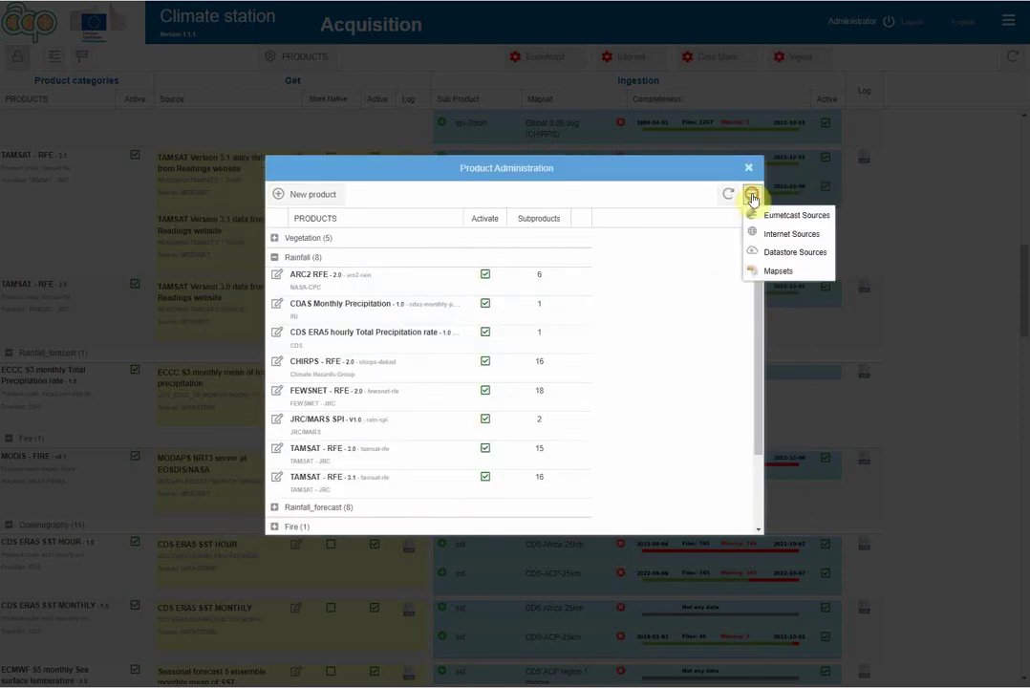
{"action": "left_click", "coordinate": [784, 234]}
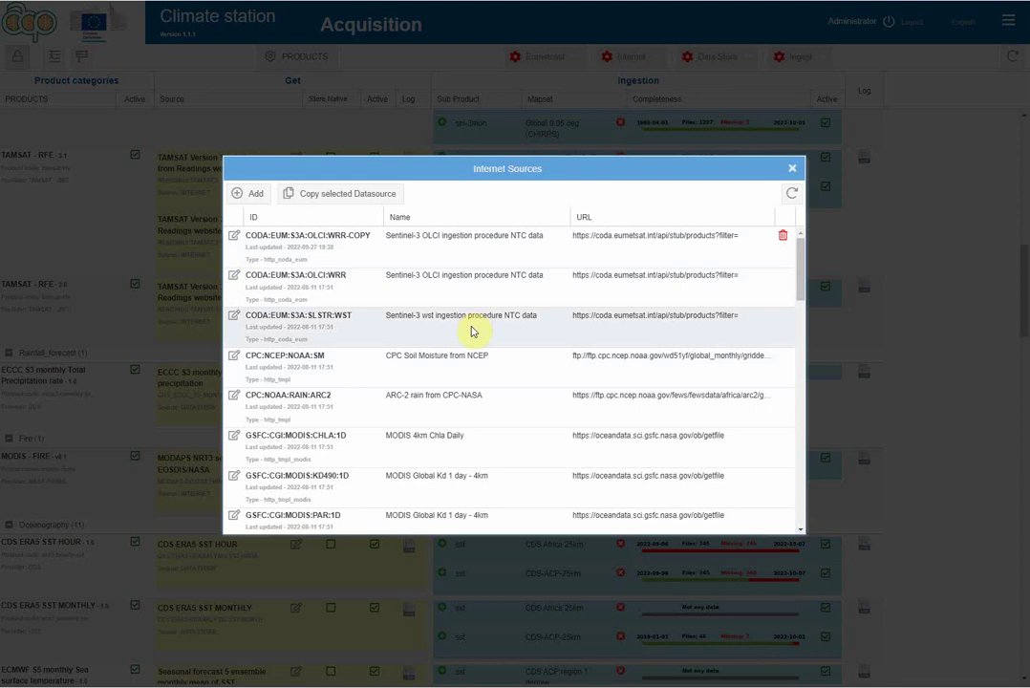
{"action": "left_click", "coordinate": [354, 277]}
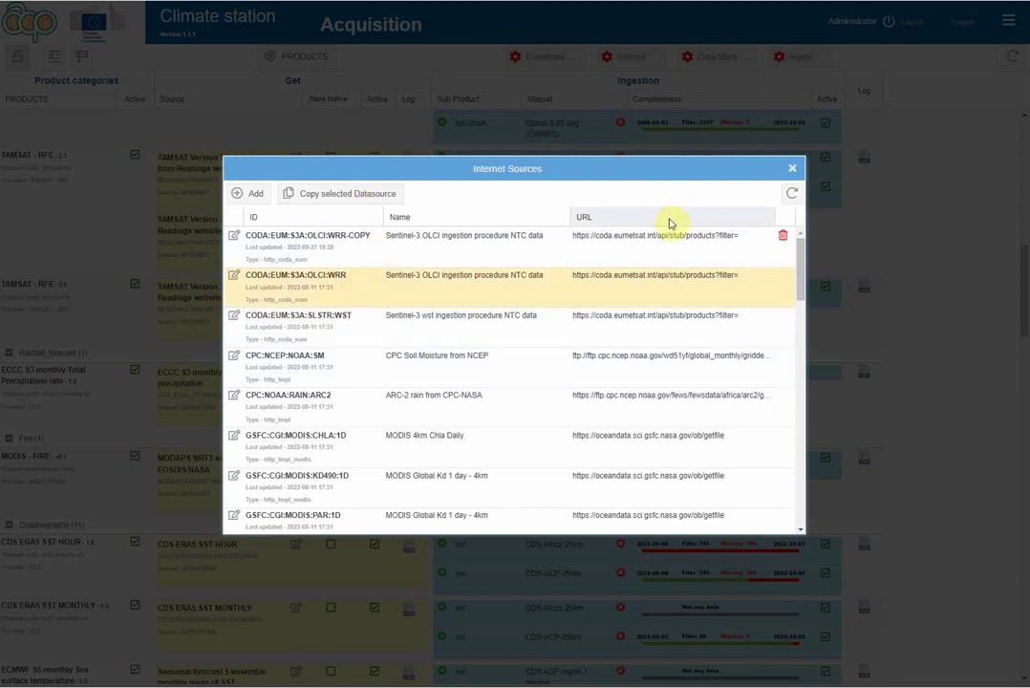
{"action": "left_click", "coordinate": [794, 172]}
{"action": "left_click", "coordinate": [753, 194]}
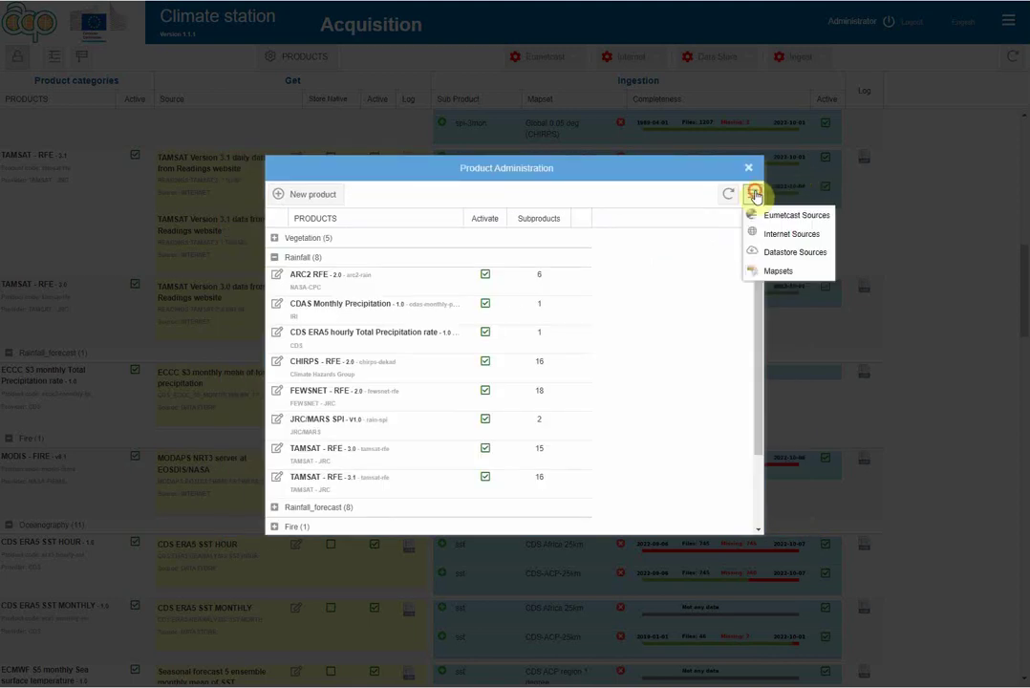
{"action": "left_click", "coordinate": [793, 254]}
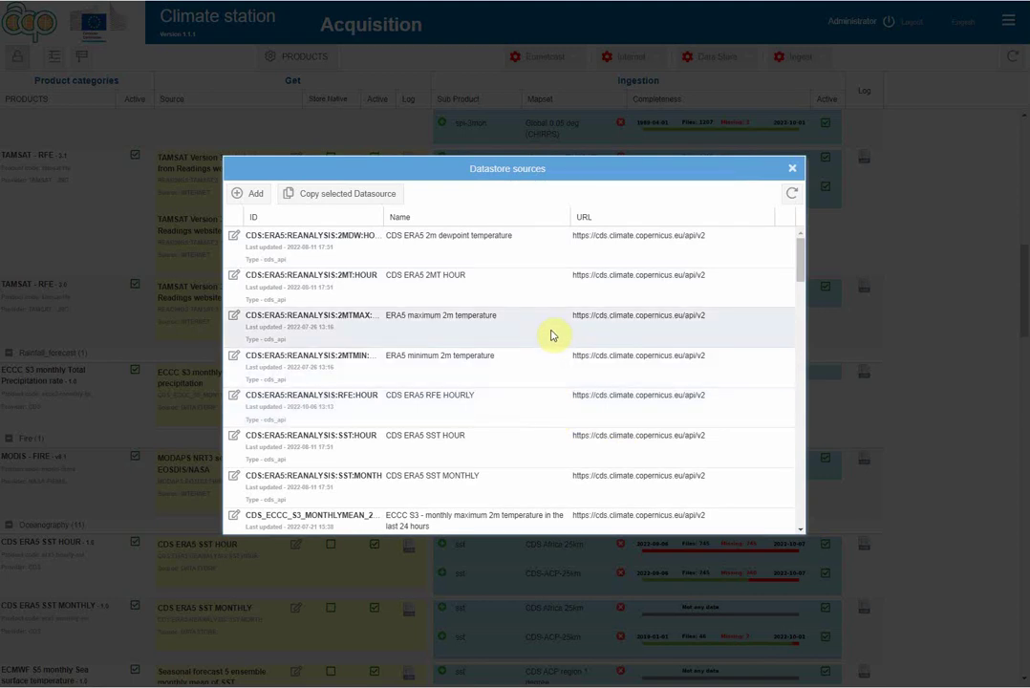
{"action": "left_click", "coordinate": [793, 171]}
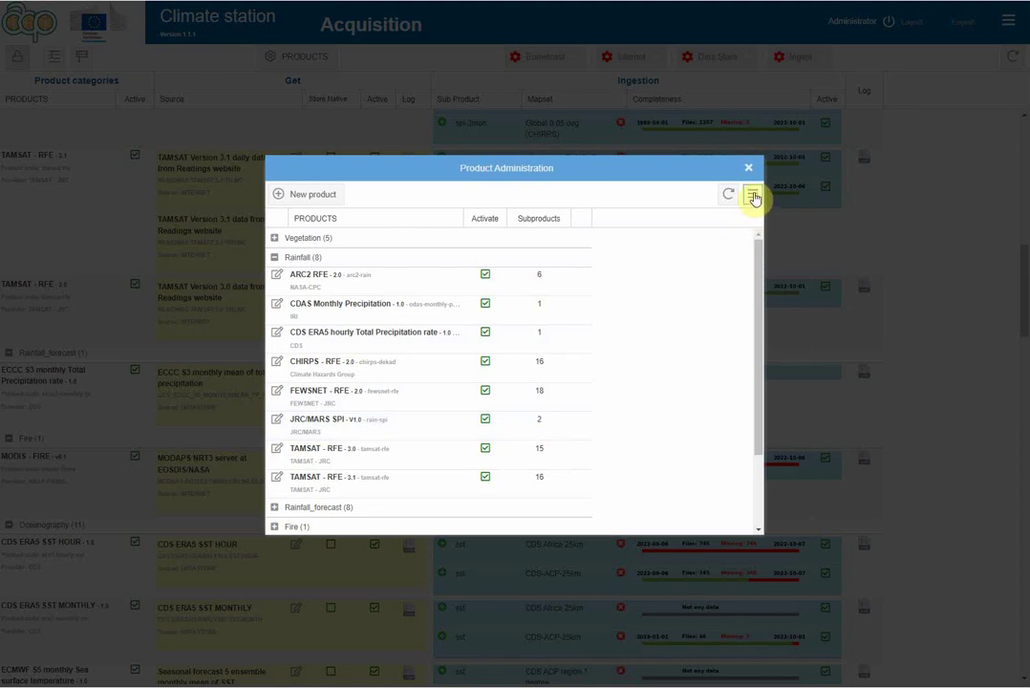
Copy the CHIRP-ACP-5km mapset to CHIRP-ACP-5km-COPY in Mapset Administration, then close it
{"action": "left_click", "coordinate": [754, 198]}
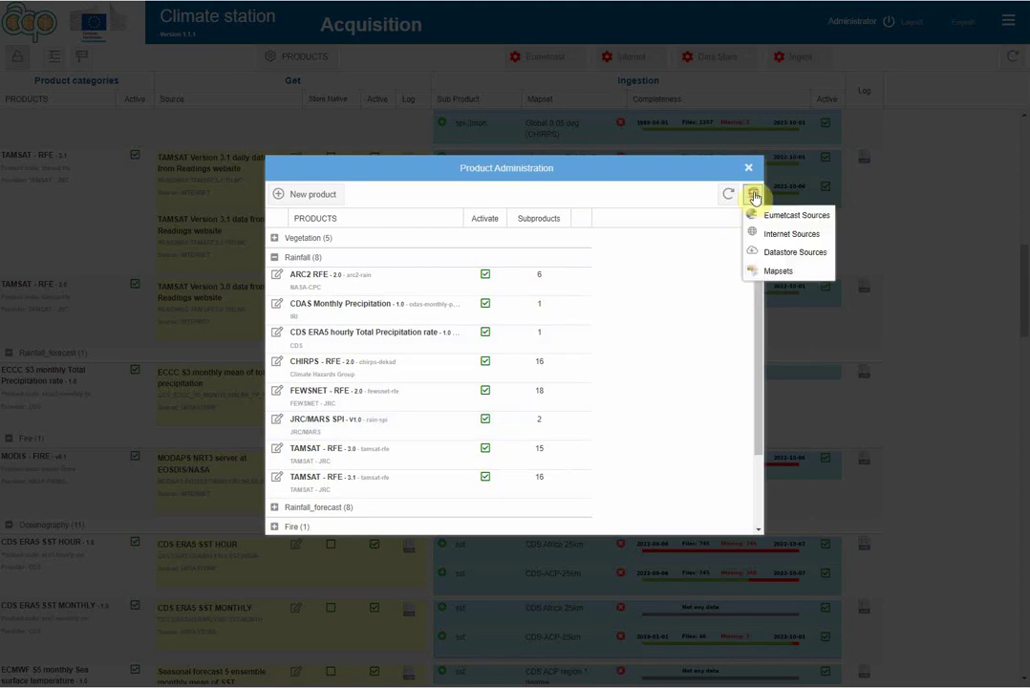
{"action": "left_click", "coordinate": [785, 273]}
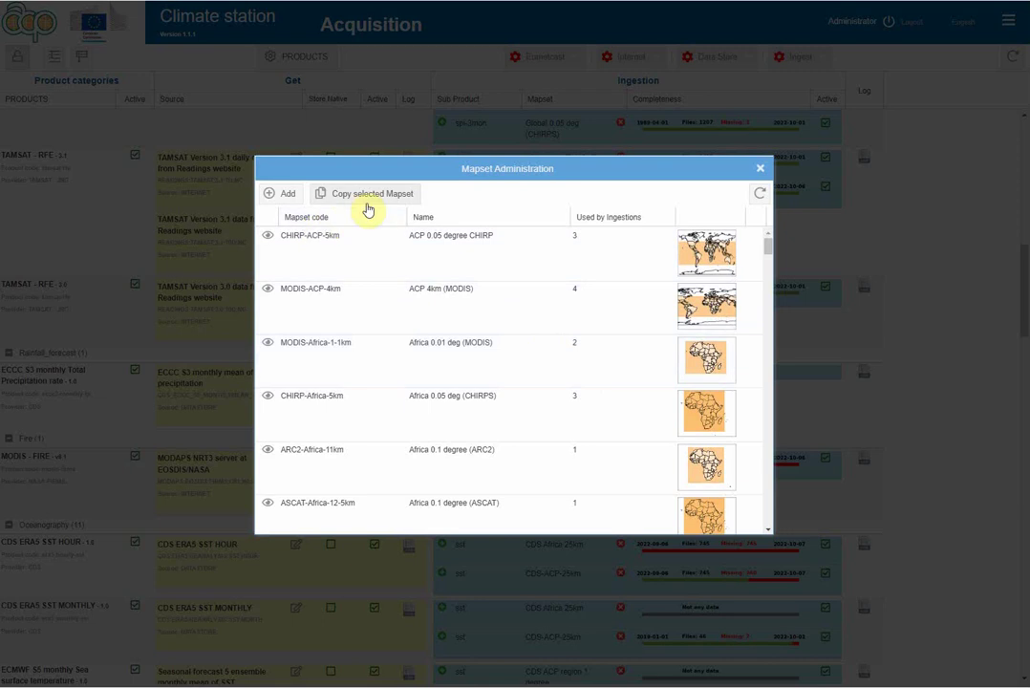
{"action": "left_click", "coordinate": [355, 234]}
{"action": "left_click", "coordinate": [371, 193]}
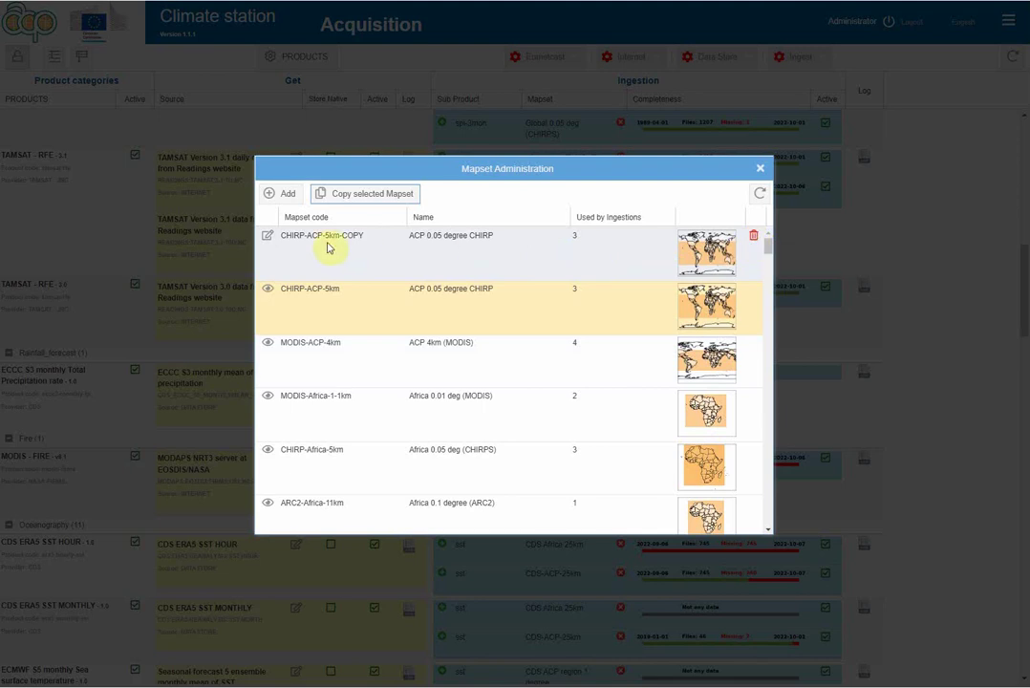
{"action": "left_click", "coordinate": [393, 251]}
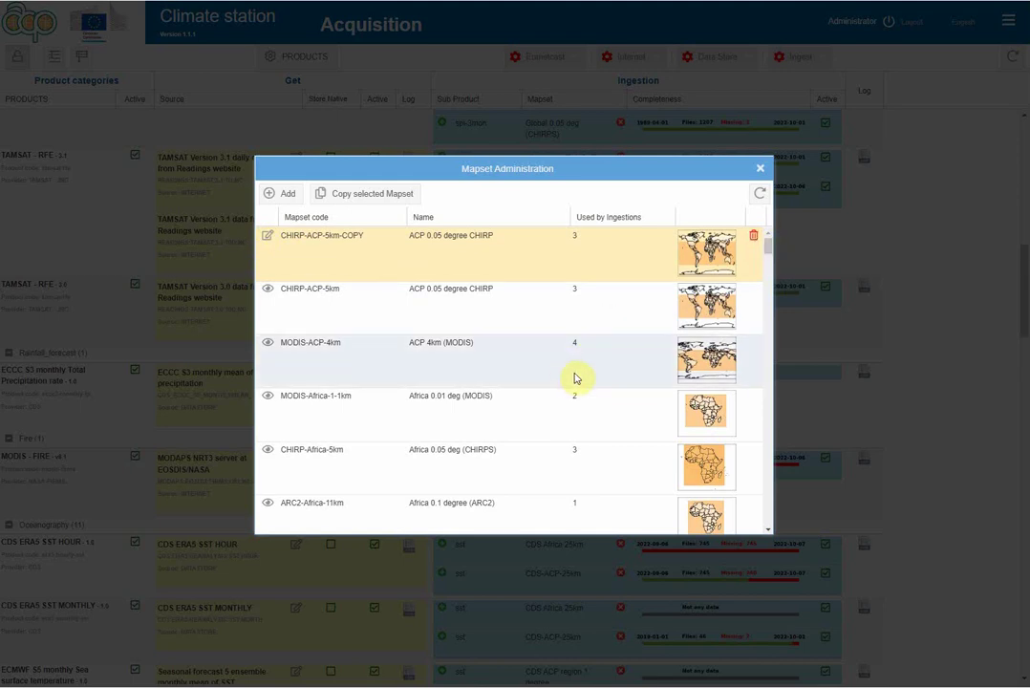
{"action": "left_click", "coordinate": [761, 172]}
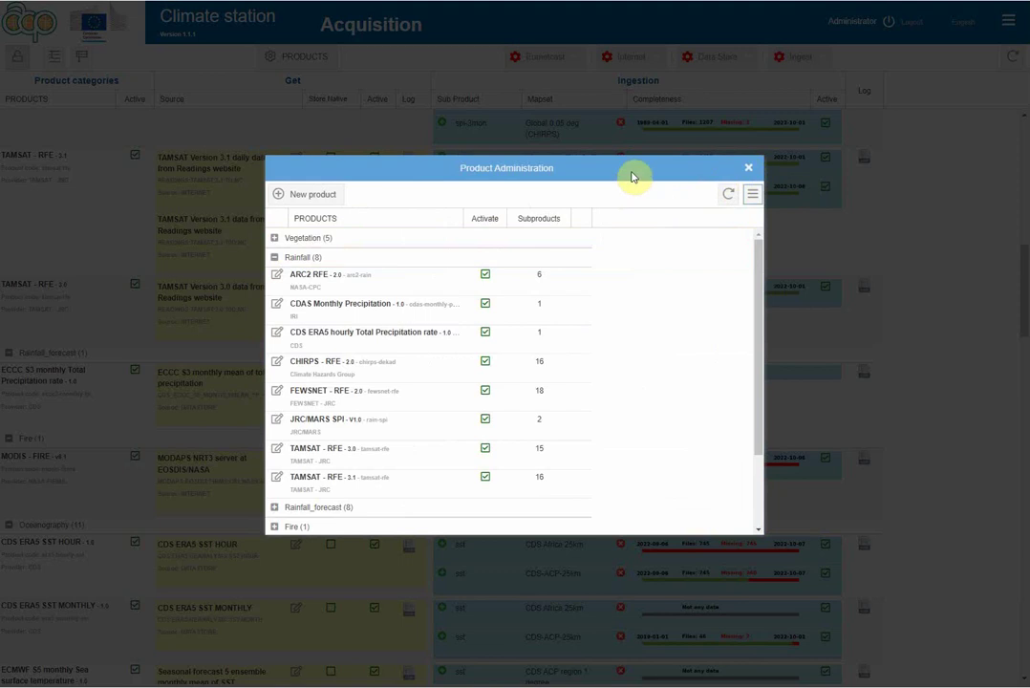